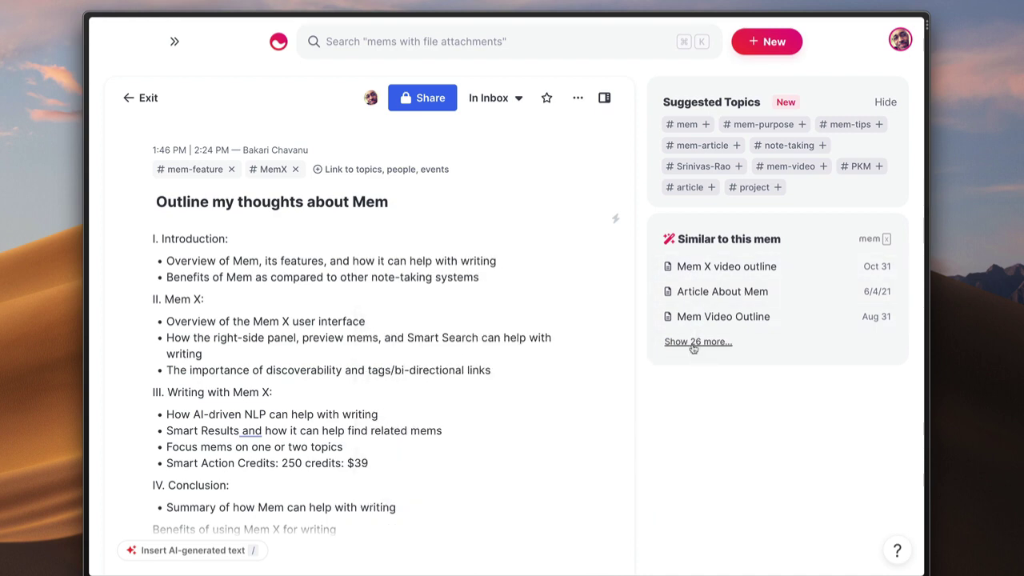
- Expand the full list of similar mems, preview The Timeline in Mem, Personal log and Wishlist for #Mem, and close the list
left_click(696, 353)
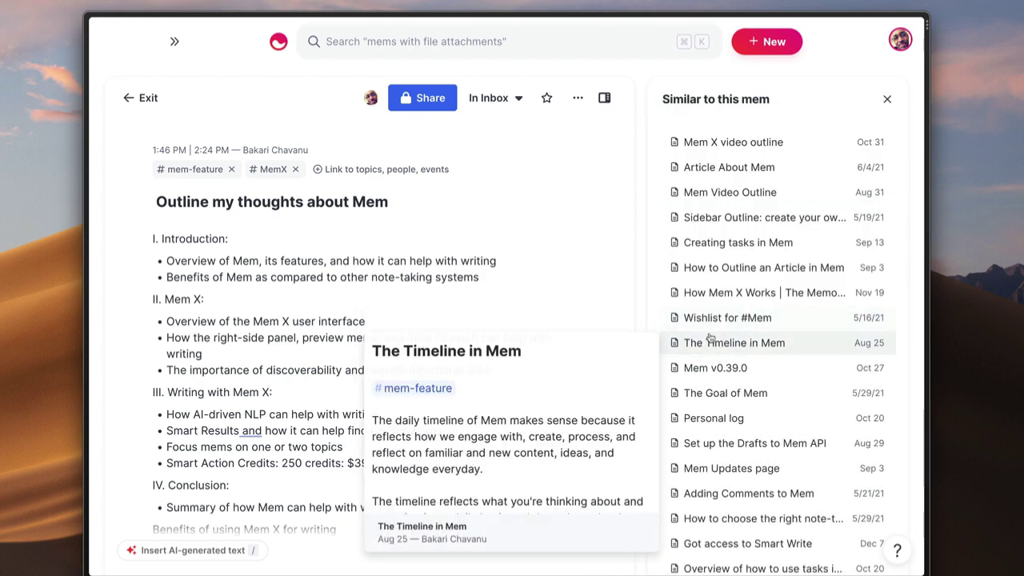
mouse_move(670, 293)
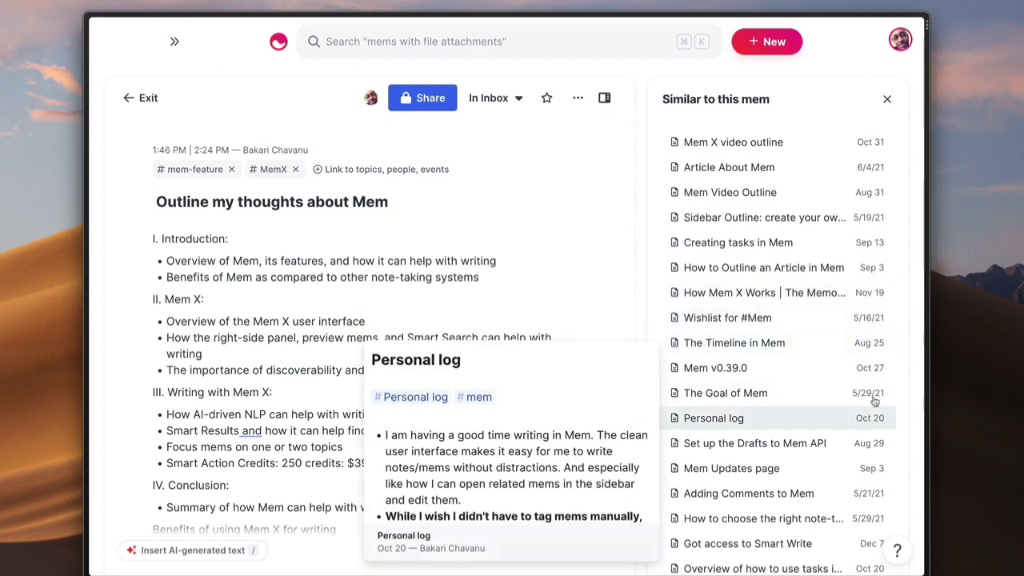
mouse_move(889, 320)
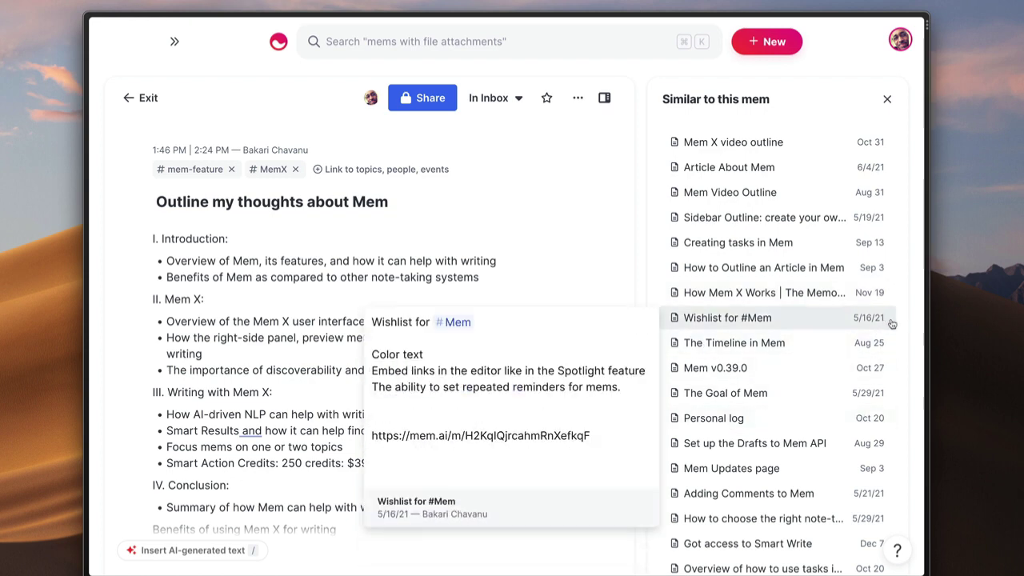
left_click(886, 102)
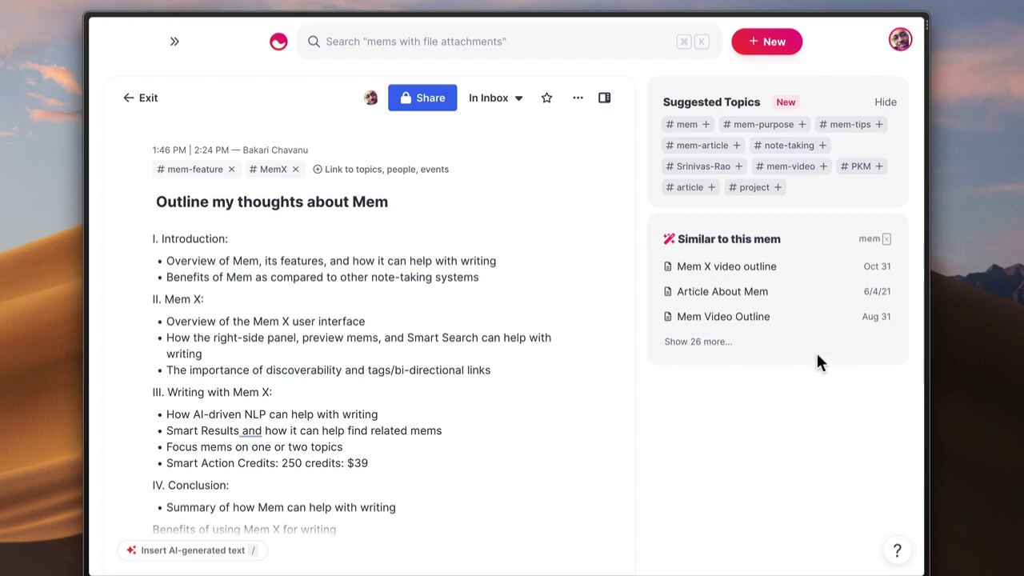
- Preview the suggested similar mems of the outline, including Article About Mem
mouse_move(780, 266)
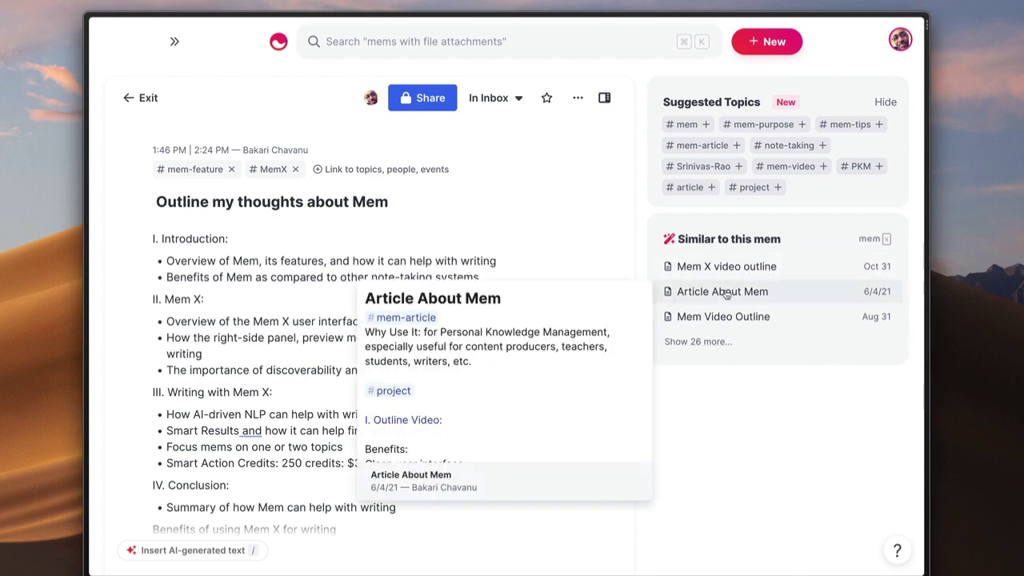
mouse_move(664, 316)
scroll(603, 341, "down", 5)
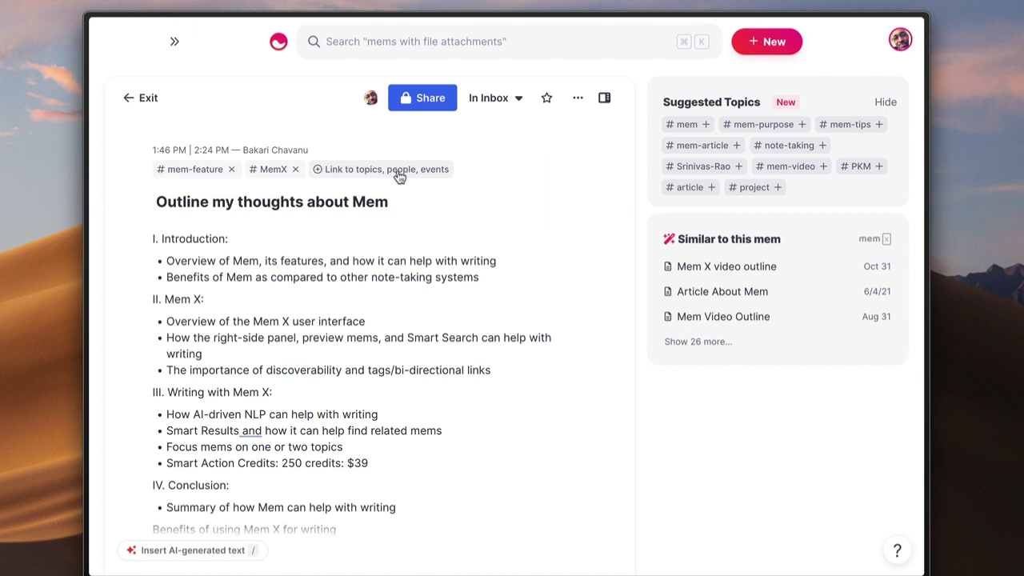
mouse_move(690, 169)
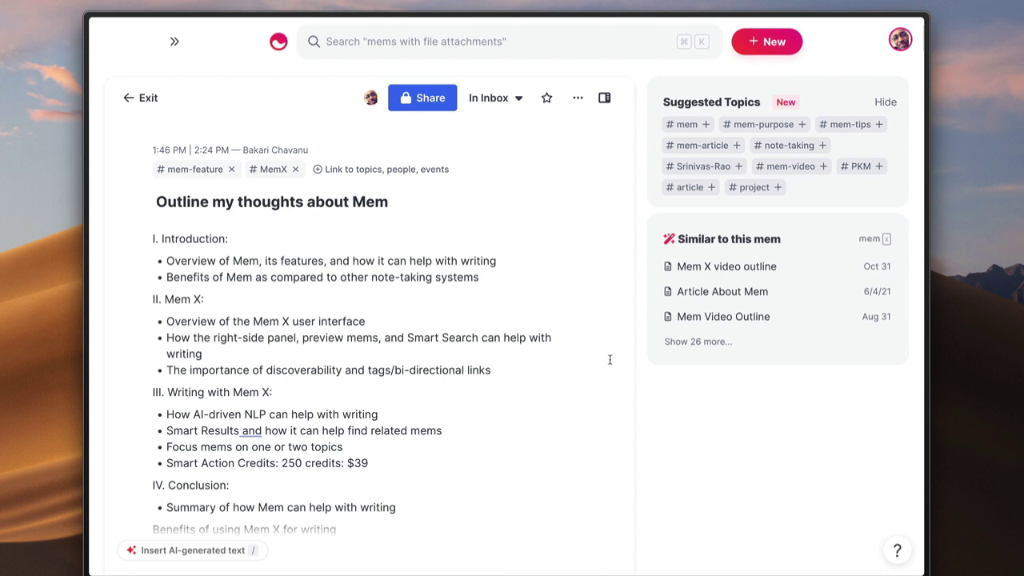
- Try Smart Edit's Rewrite and enhance on the first Introduction bullet, regenerate the suggestion once, and dismiss it without replacing the text
scroll(592, 306, "down", 1)
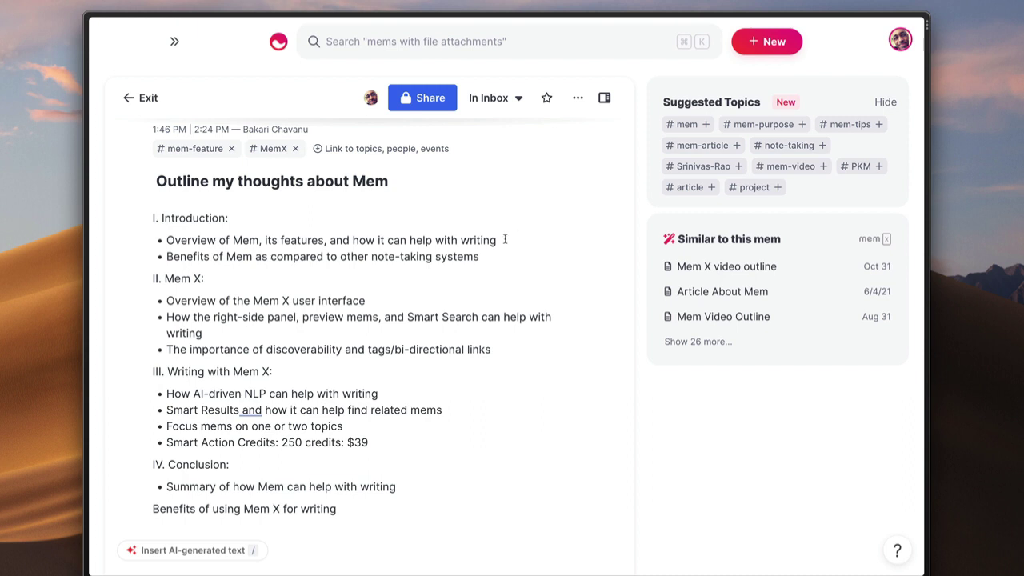
left_click_drag(502, 240, 166, 240)
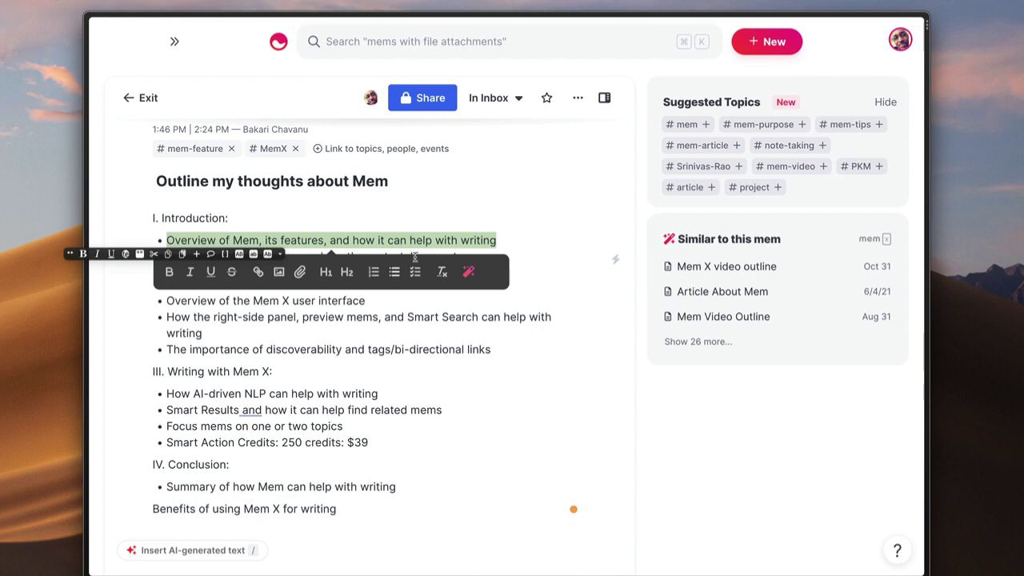
left_click(470, 272)
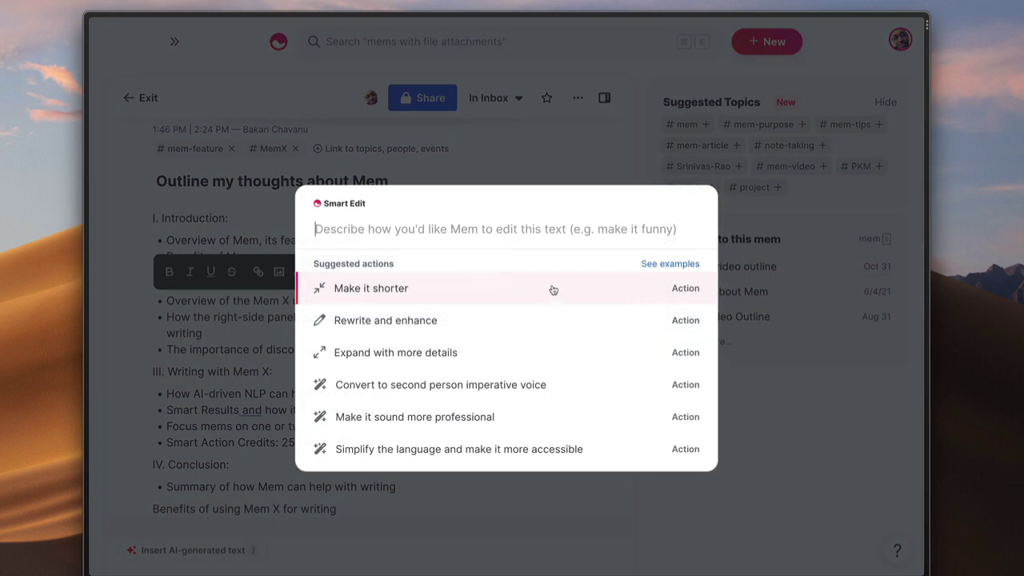
left_click(518, 328)
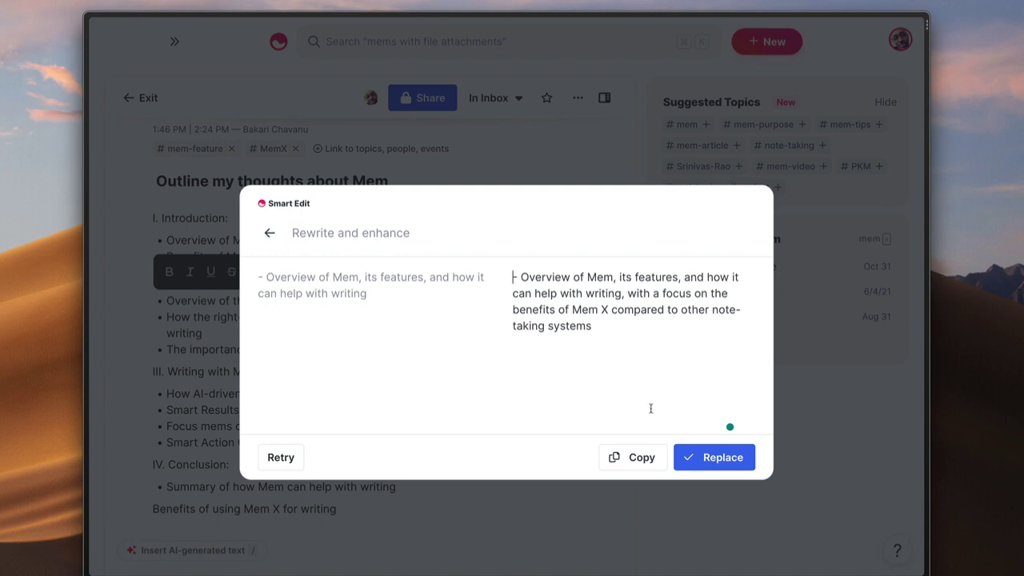
left_click(280, 457)
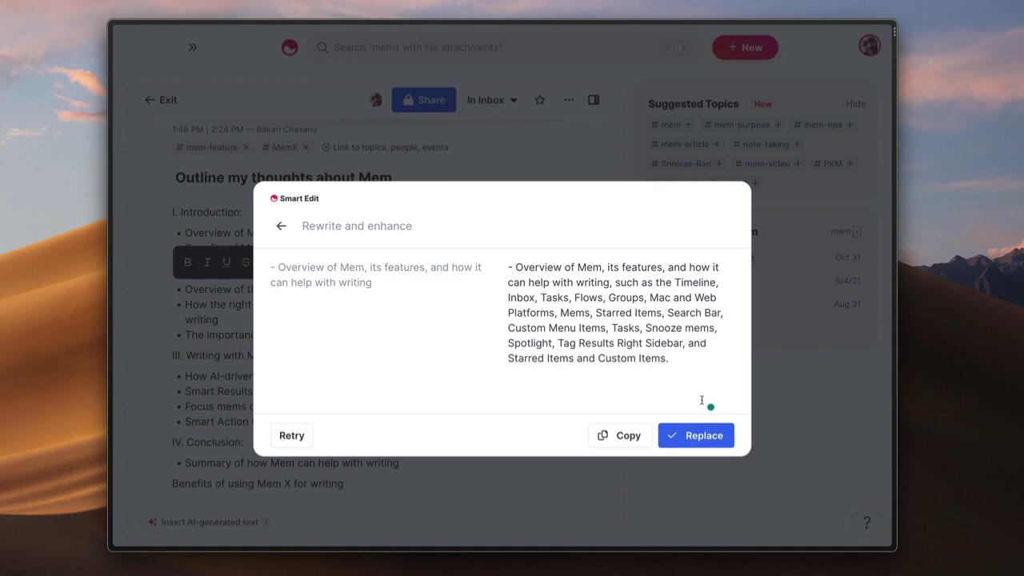
left_click(555, 165)
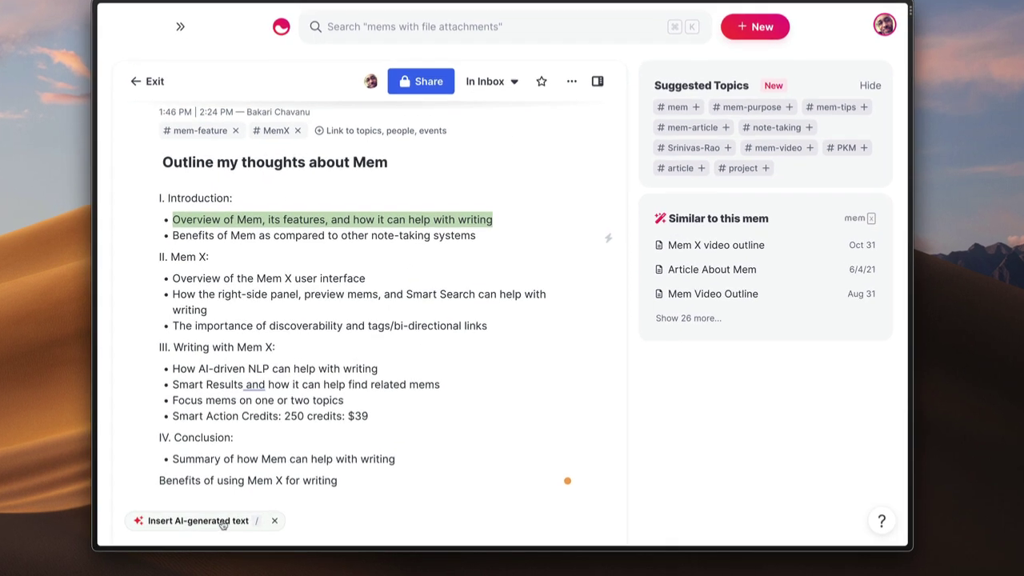
- Create a new mem and have Smart Write answer the prompt "When did I start the Keto diet?"
left_click(754, 8)
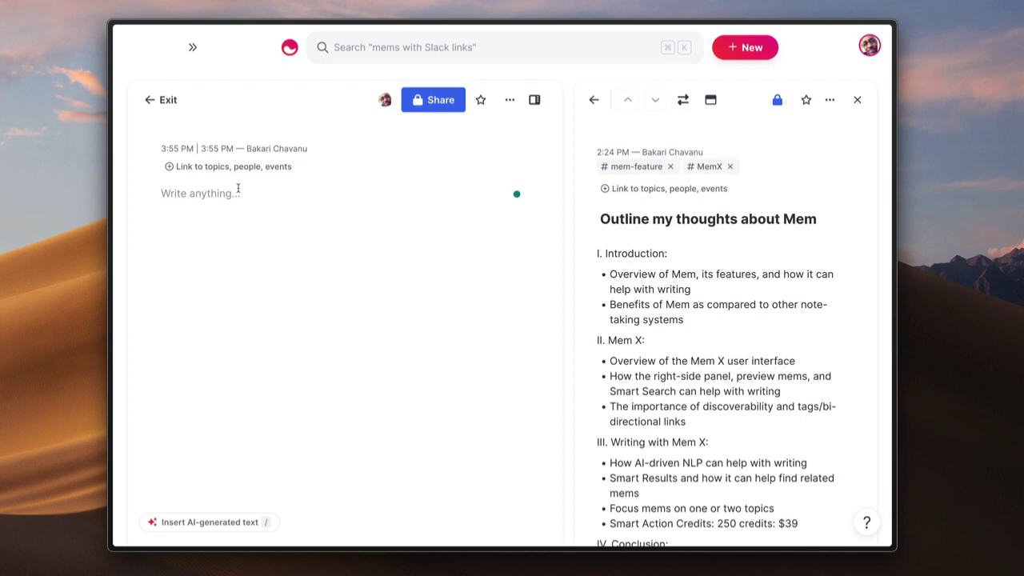
type("/")
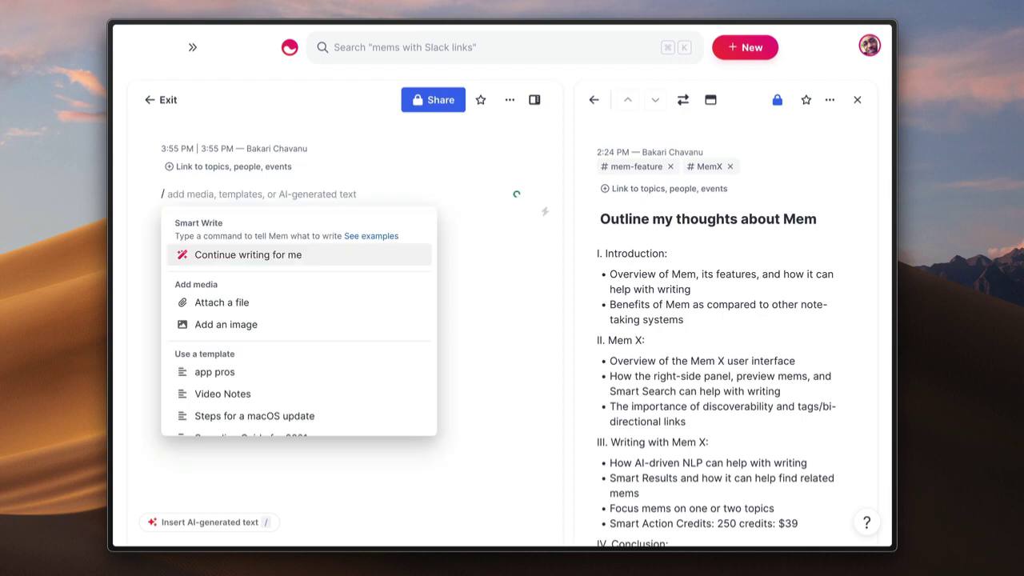
type("When d")
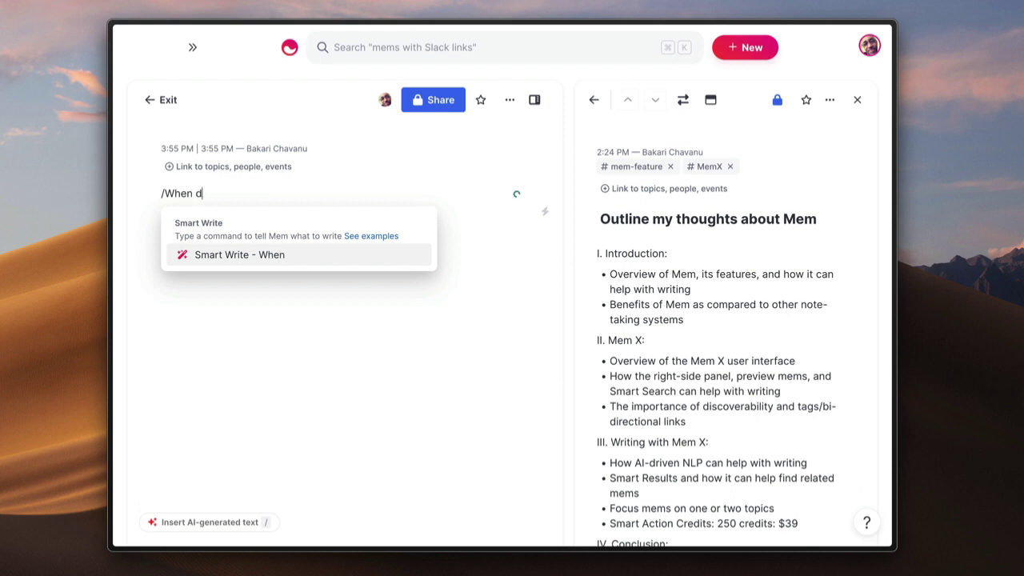
type("id I start the Keto ")
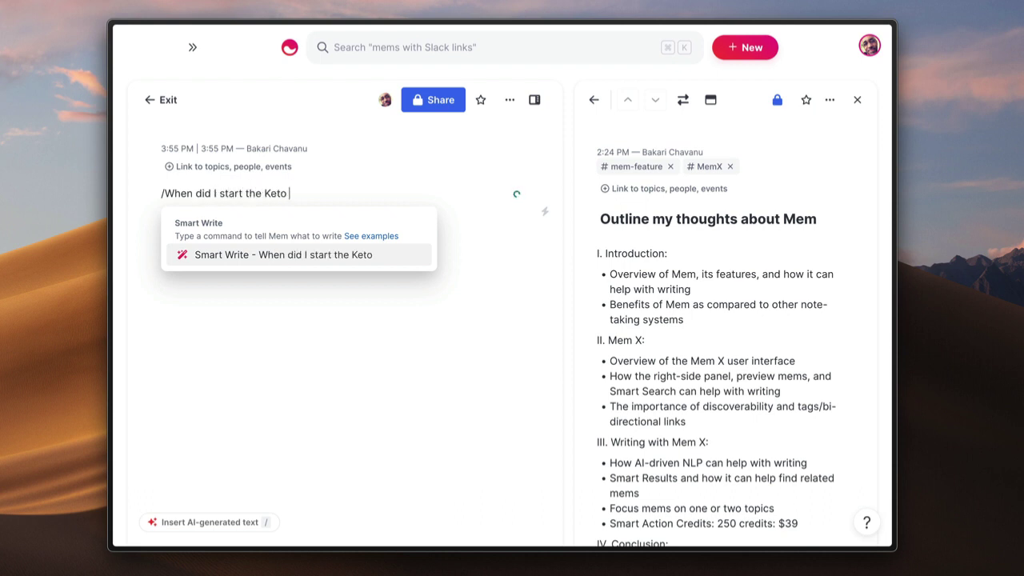
type("diet?")
key("Return")
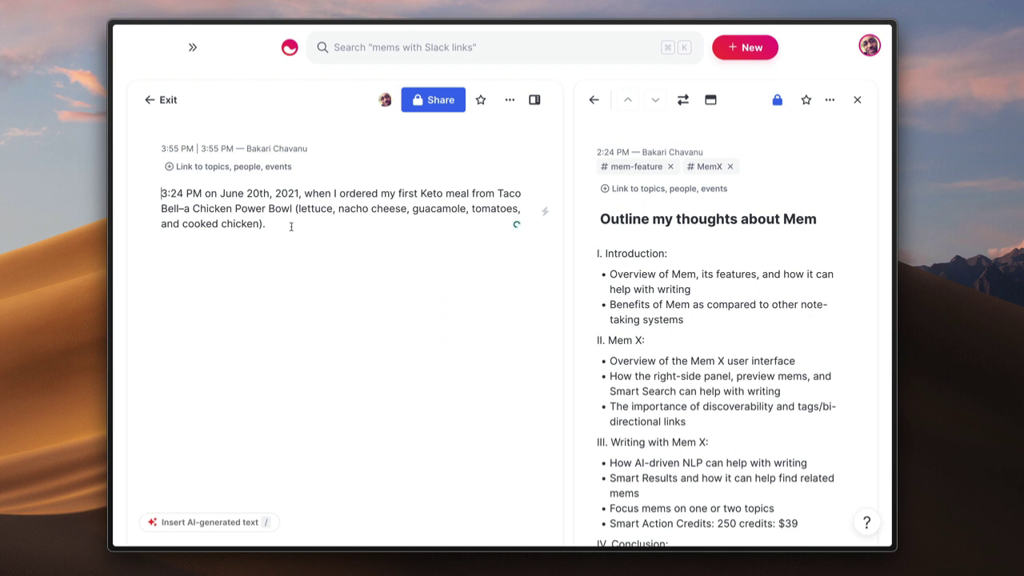
- Below the first generated answer, have Smart Write answer the prompt "What is my current weight?"
left_click(292, 227)
key("Return")
key("Return")
type("/")
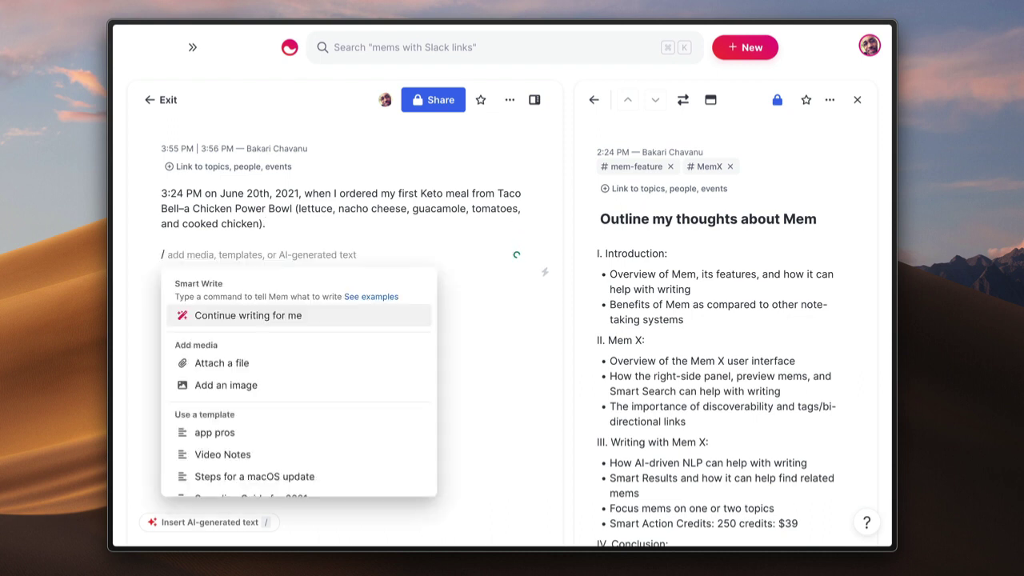
type("What is my ")
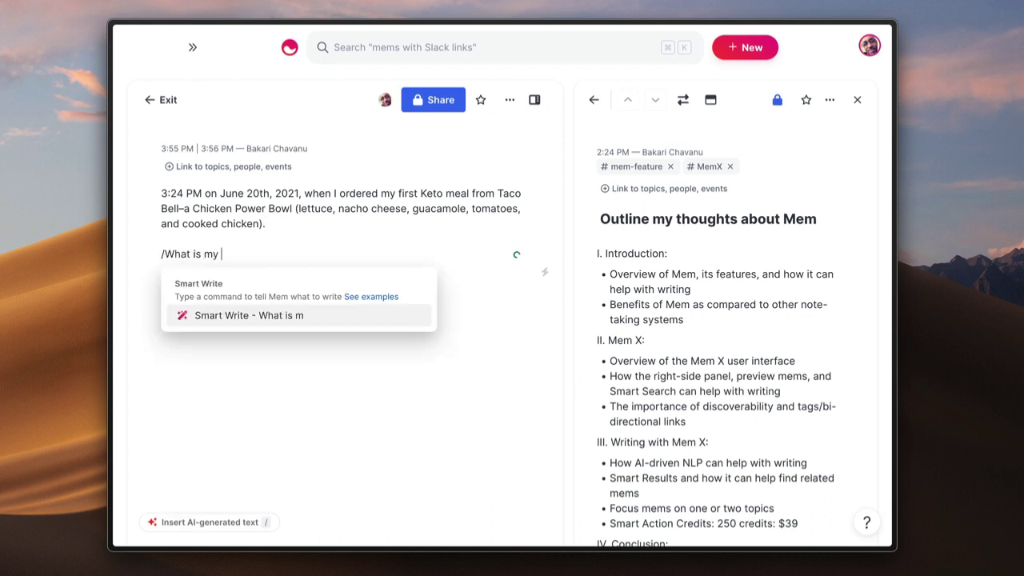
type("current wei")
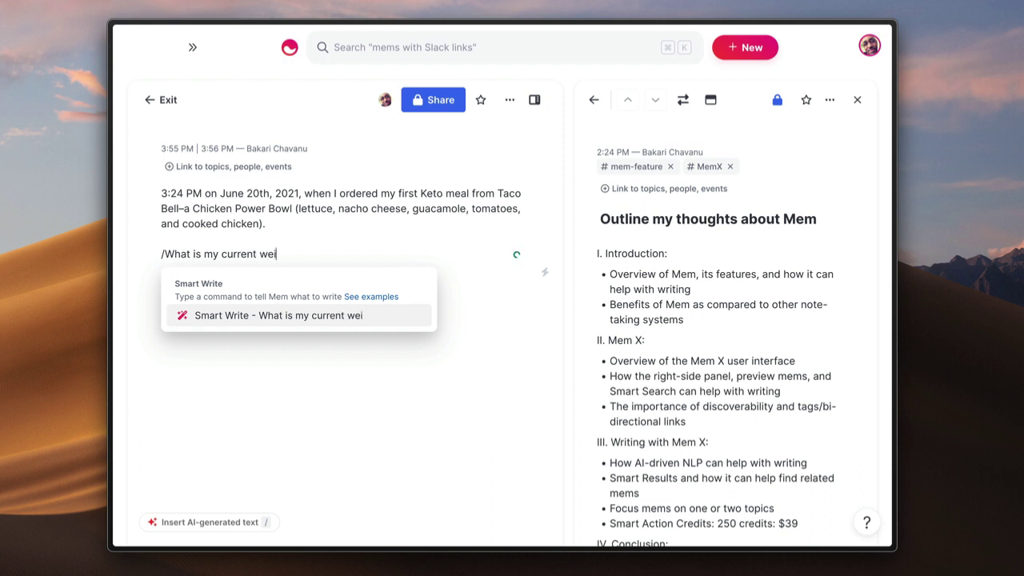
type("ght?")
key("Return")
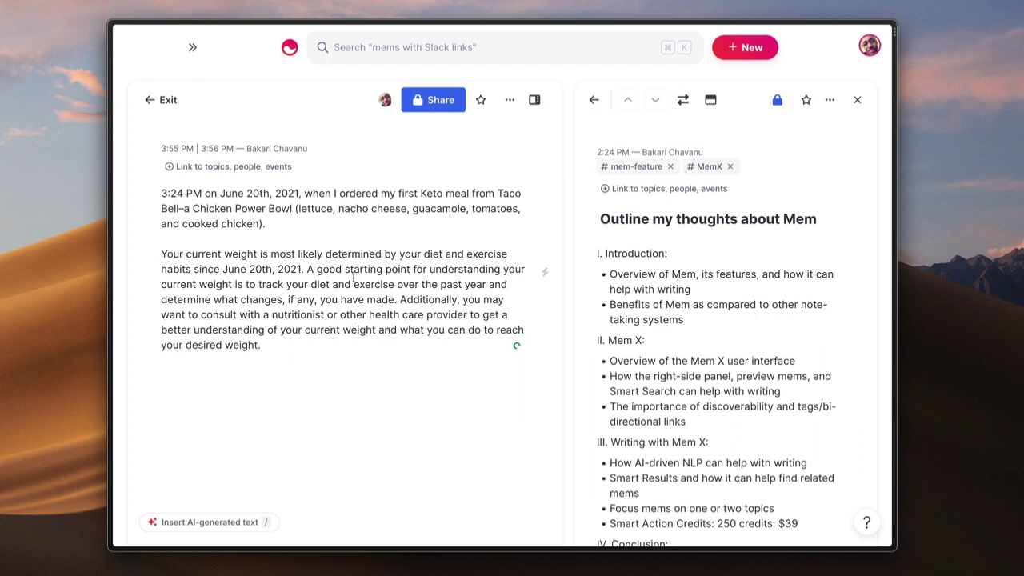
- Go back from the outline beside the new mem and preview the similar mems The Keto Diet and NaJoWriMo October 22, 2022
left_click(593, 101)
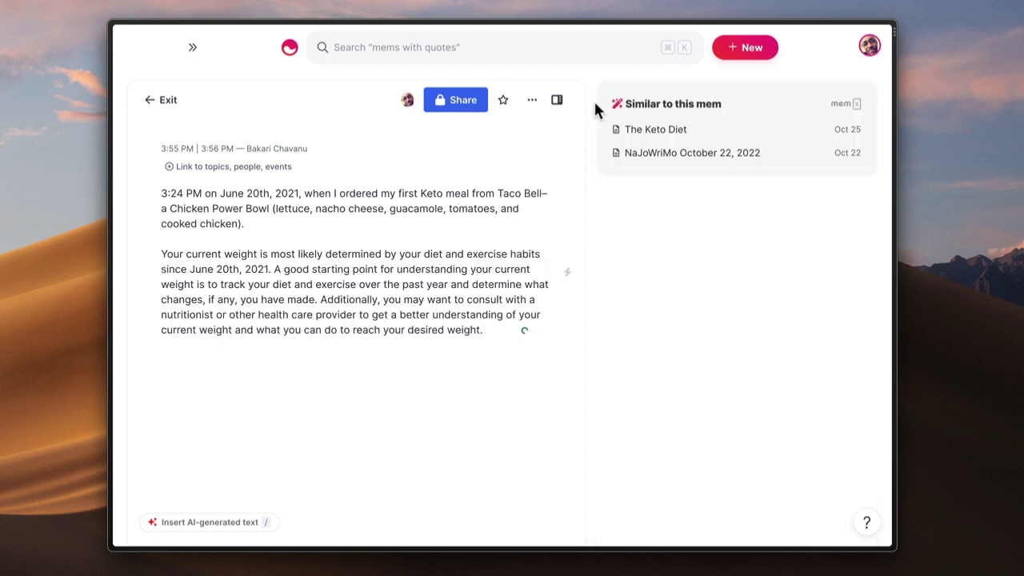
mouse_move(702, 132)
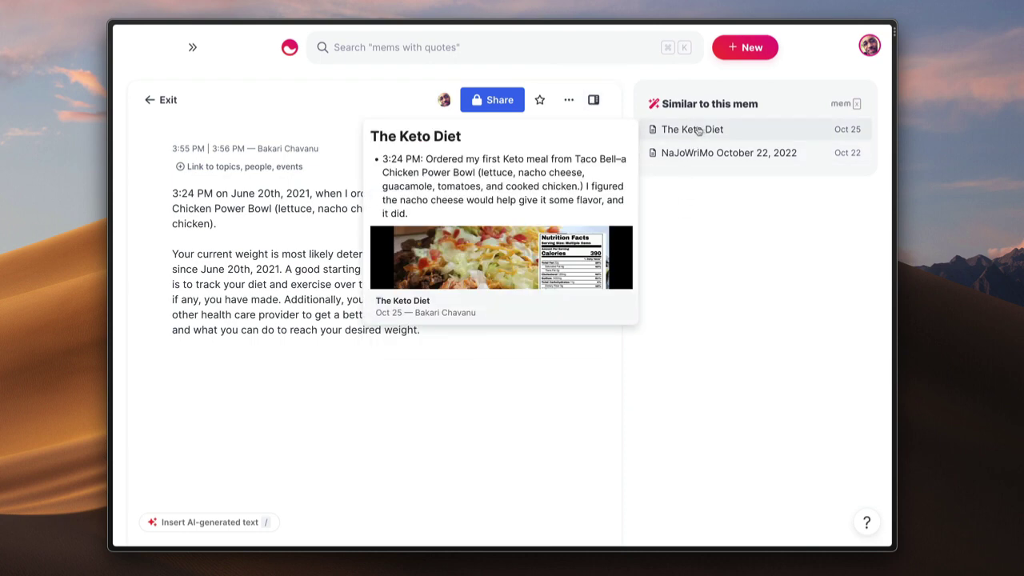
mouse_move(701, 158)
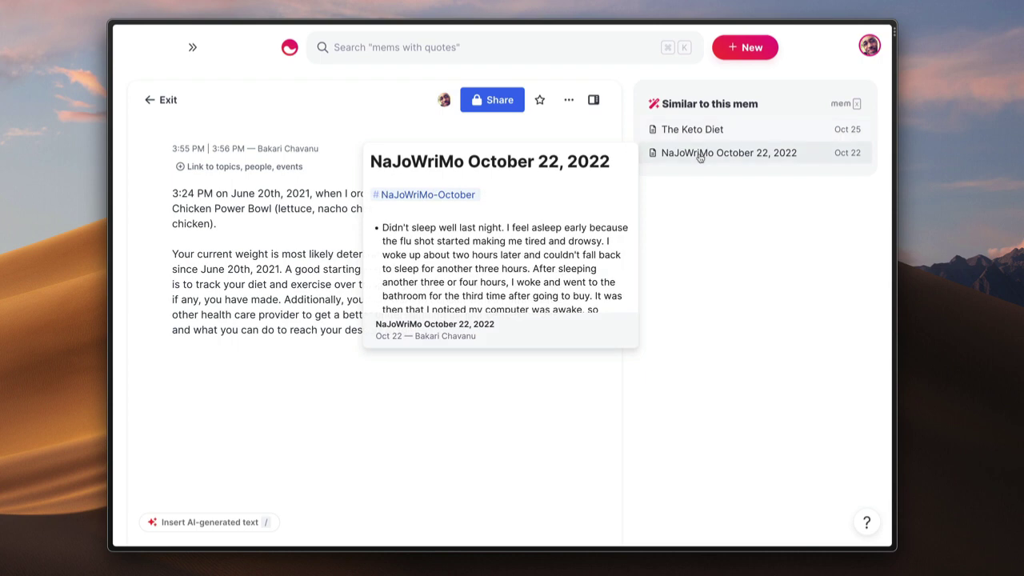
scroll(600, 208, "down", 4)
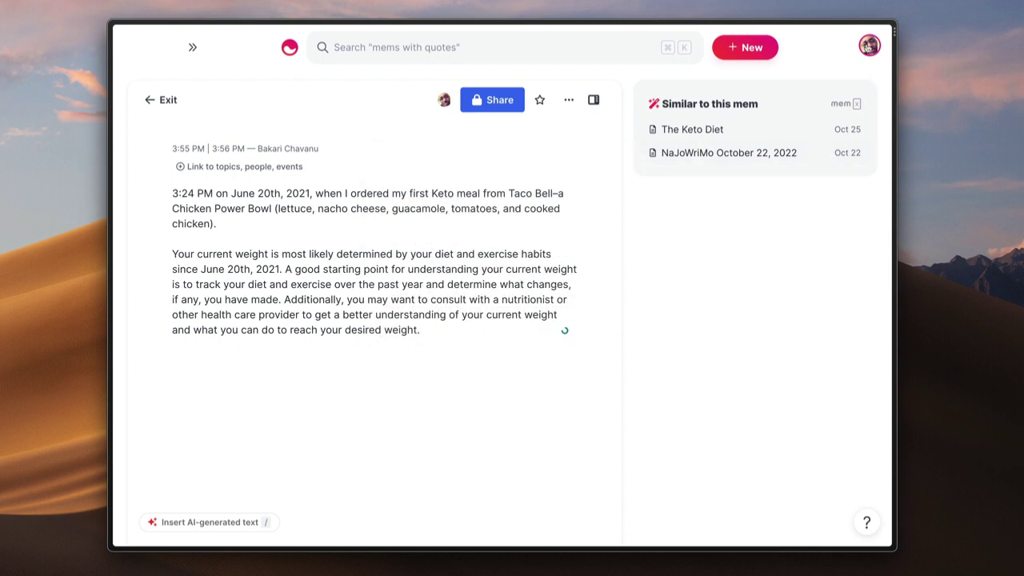
- Open the Smart Action Credits page in the account settings and check the remaining credits and purchase options
left_click(868, 46)
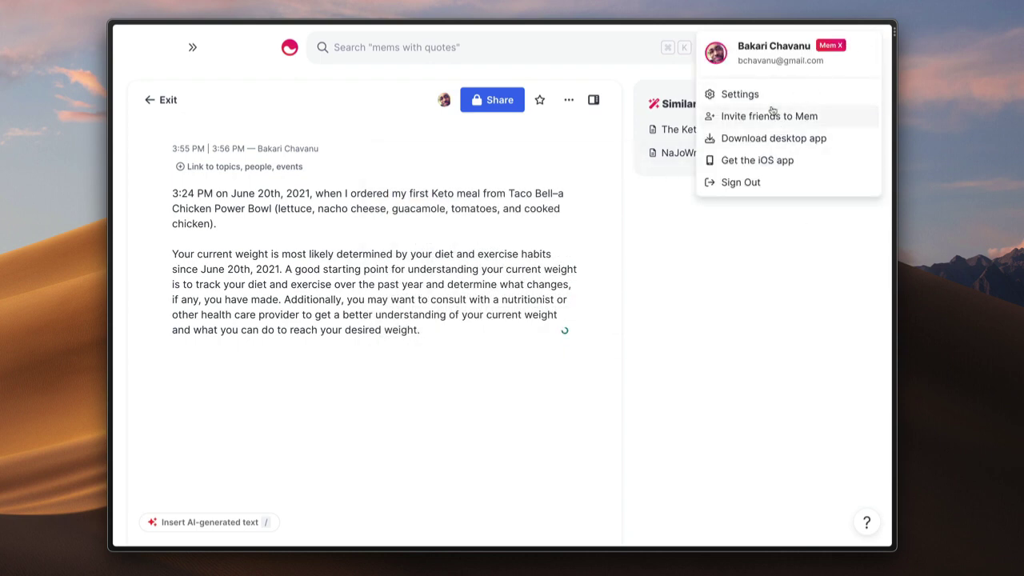
left_click(744, 94)
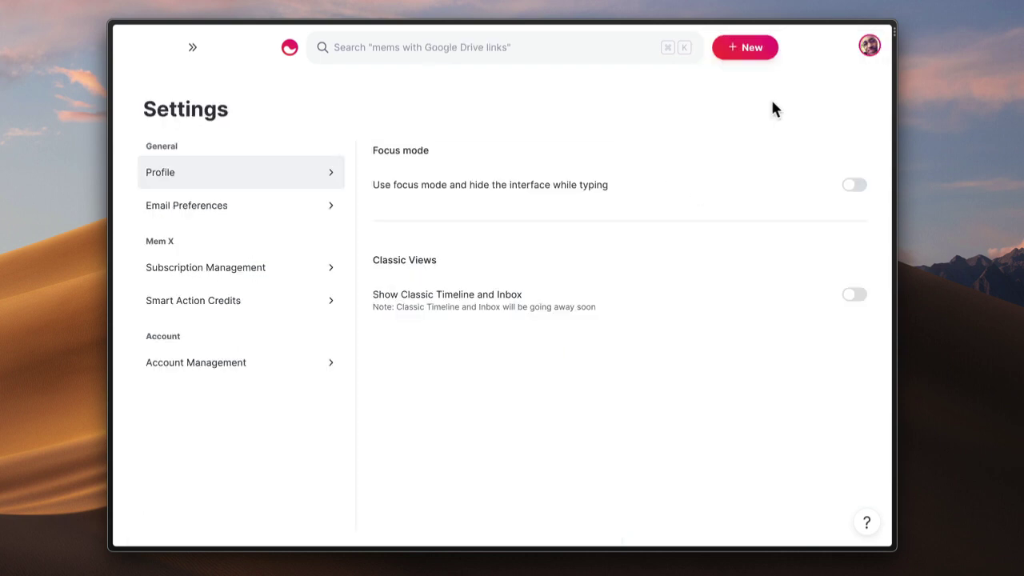
left_click(256, 305)
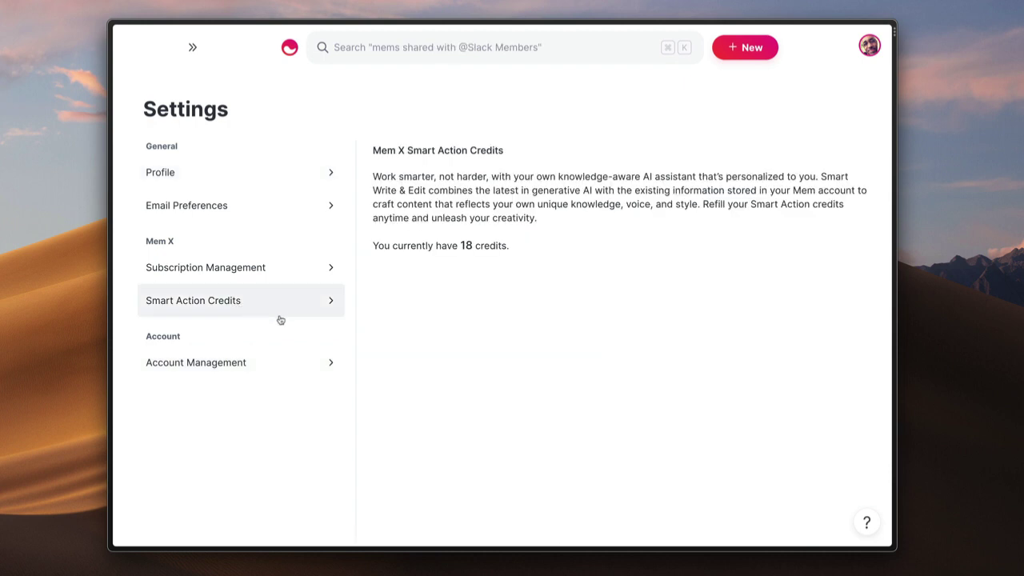
scroll(484, 295, "down", 3)
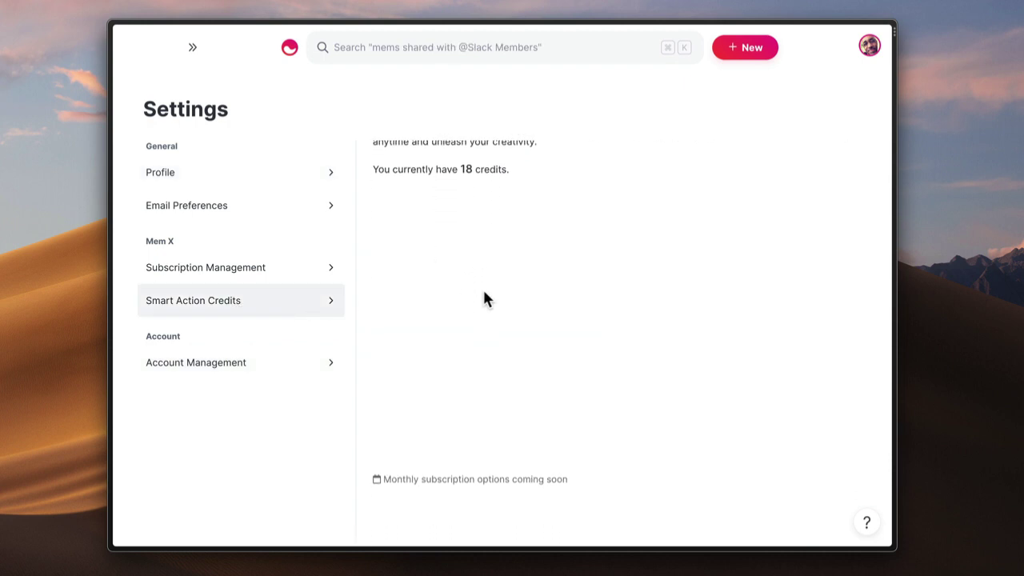
scroll(484, 295, "up", 3)
scroll(484, 298, "down", 2)
scroll(512, 280, "up", 3)
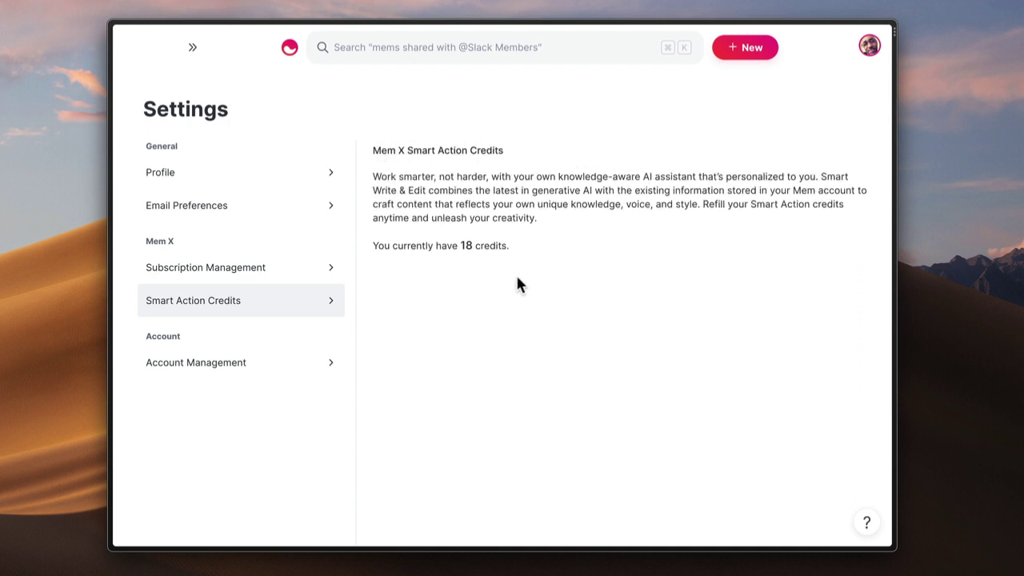
scroll(520, 264, "down", 2)
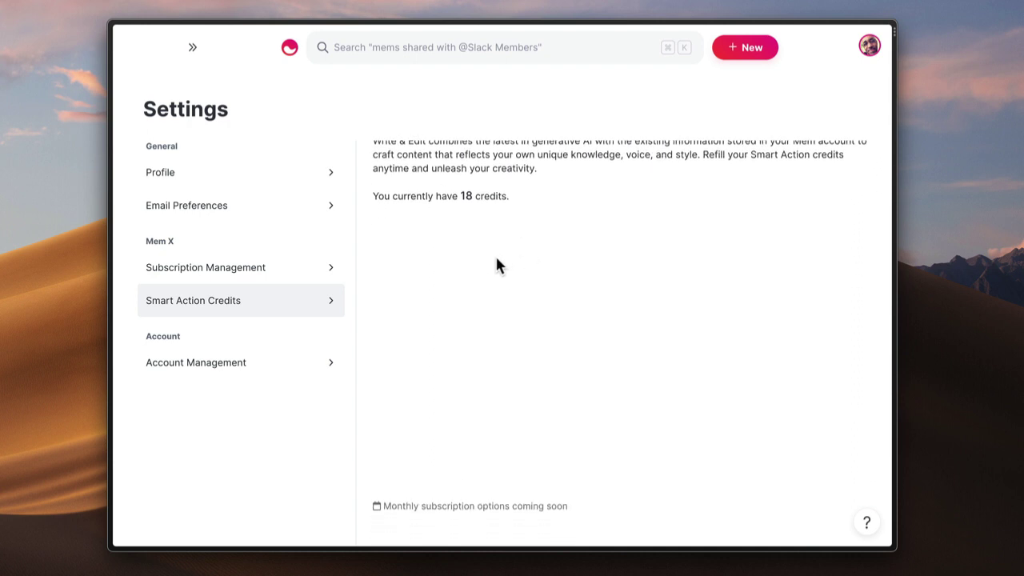
scroll(492, 265, "down", 1)
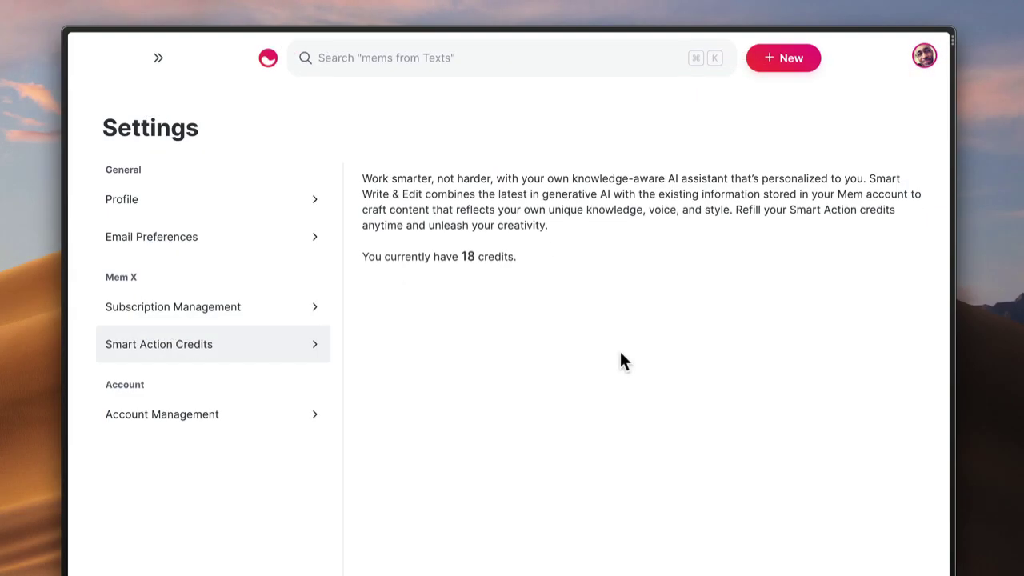
scroll(602, 304, "down", 3)
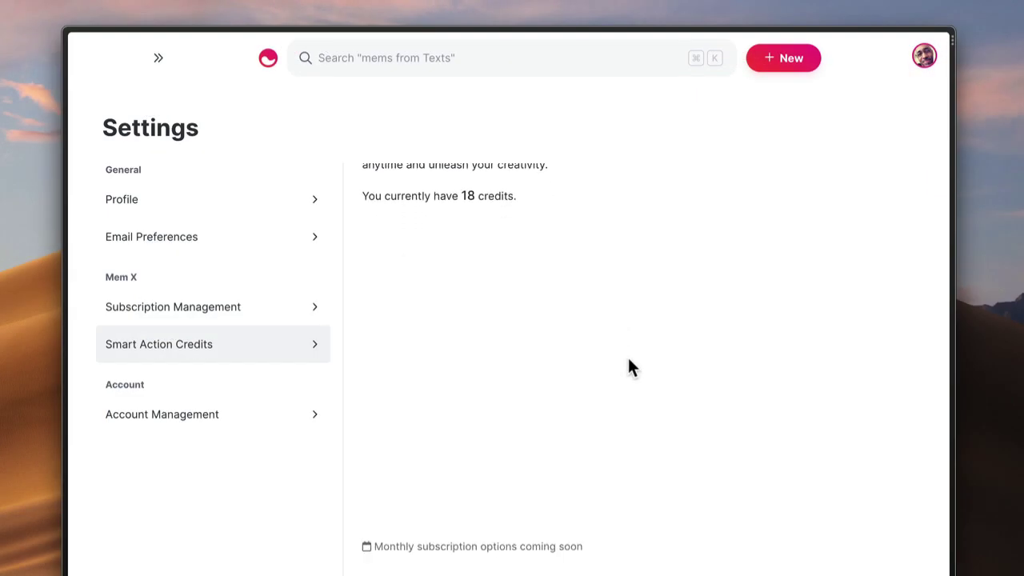
scroll(629, 360, "up", 3)
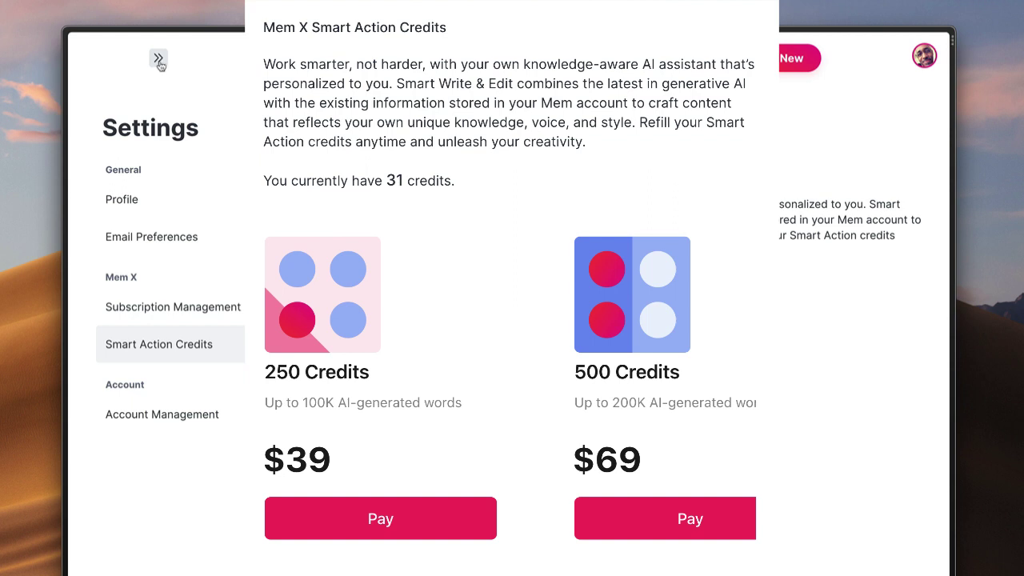
- Leave the credits settings for the home feed and reopen the mem with the generated Keto and weight answers, with the navigation collapsed
left_click(158, 61)
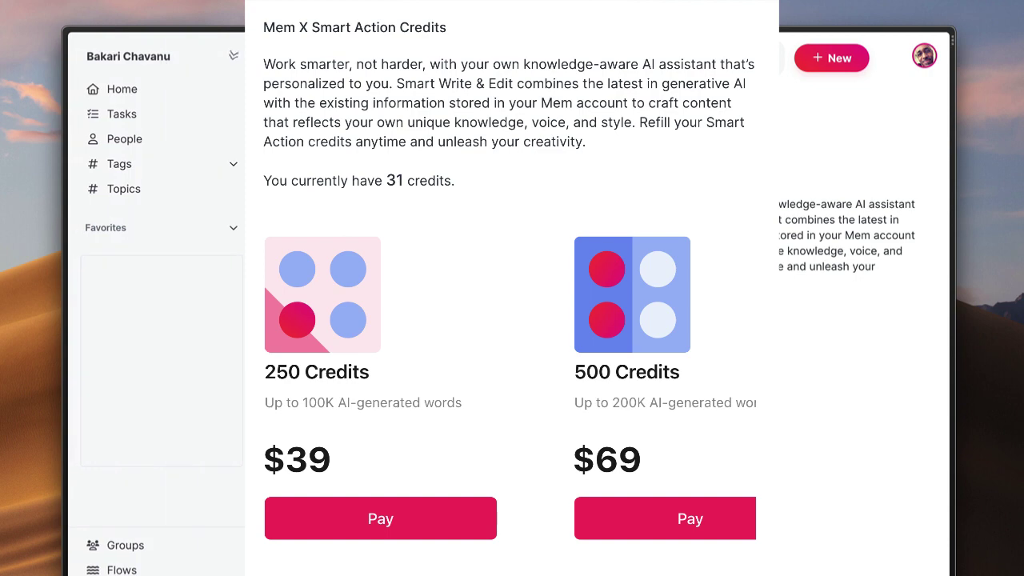
left_click(114, 91)
left_click(446, 318)
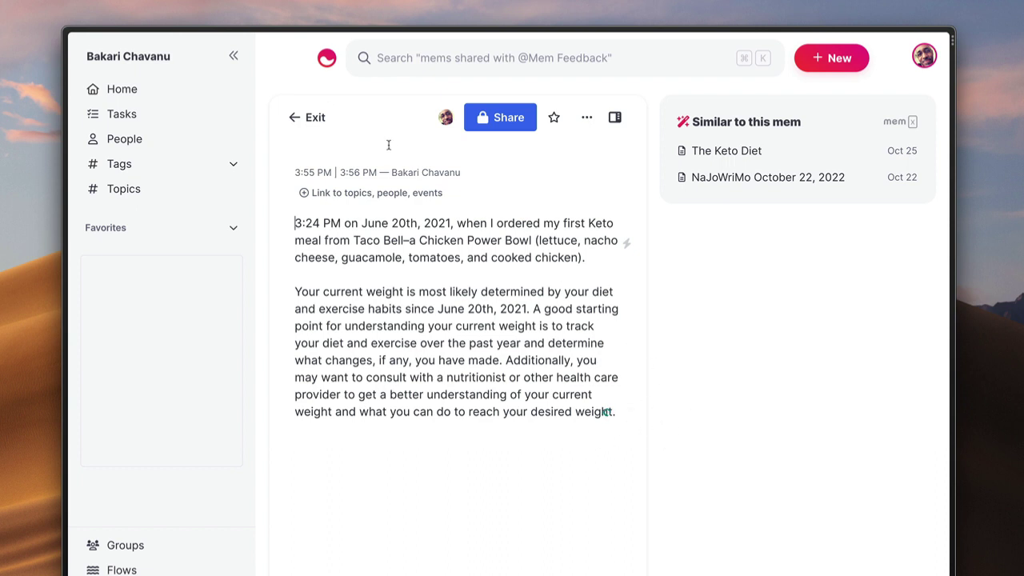
left_click(233, 58)
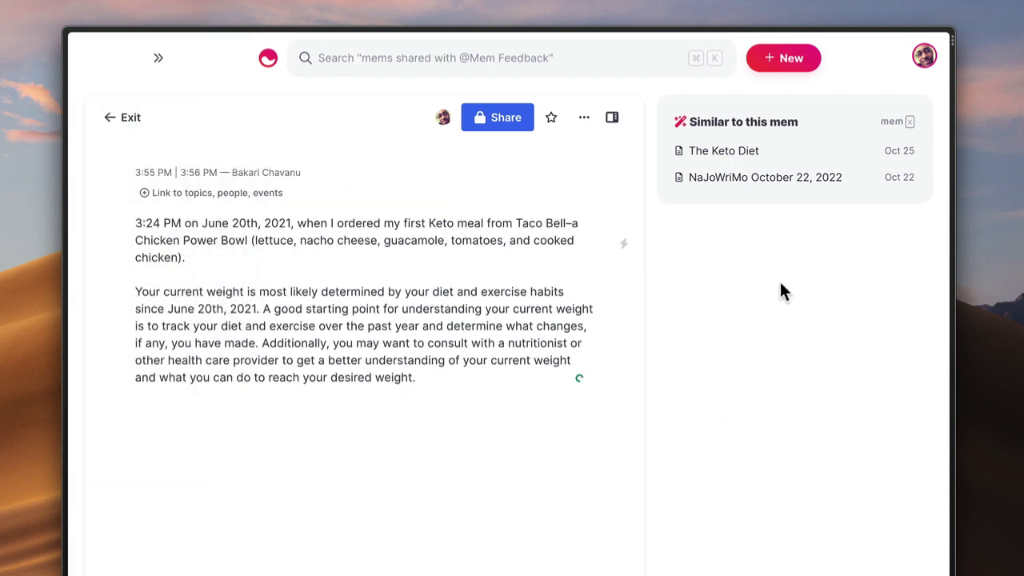
- Check the smart actions for the first Keto paragraph and exit the mem to the home feed
left_click(629, 248)
left_click(738, 332)
left_click(132, 120)
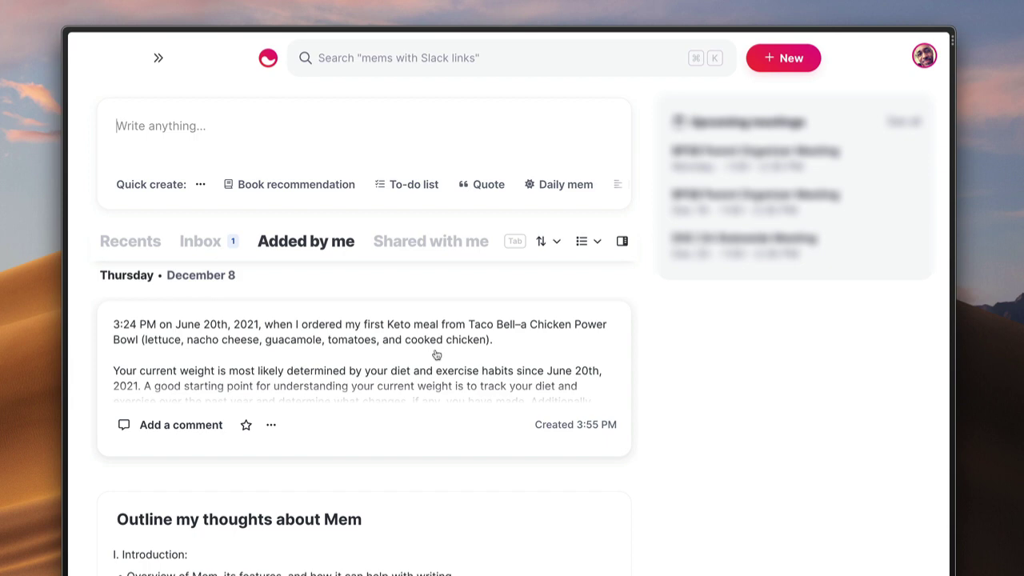
- Look through the recent mems added by the account owner and reopen the one containing the generated Keto and weight answers
scroll(433, 342, "down", 1)
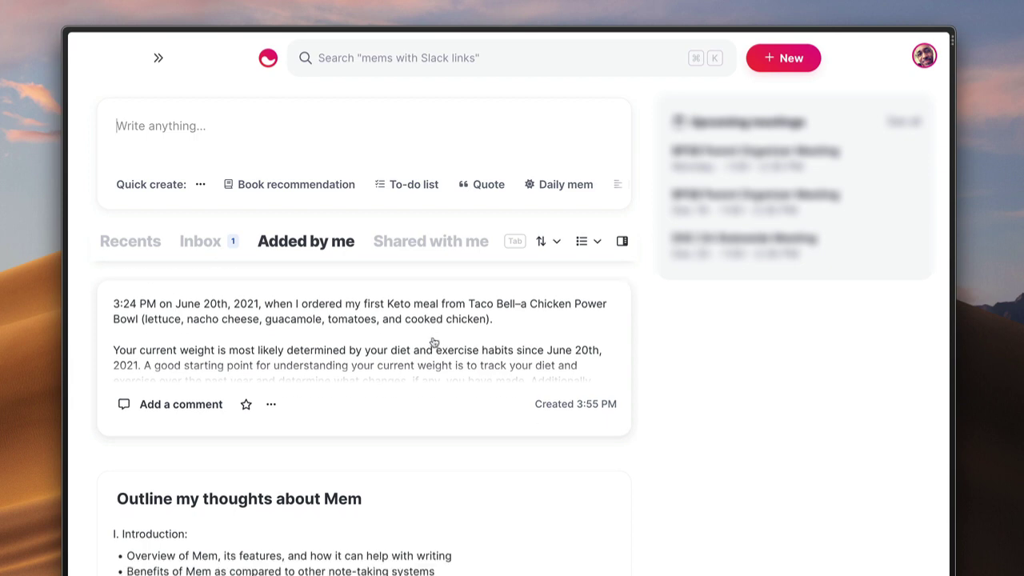
scroll(434, 336, "down", 5)
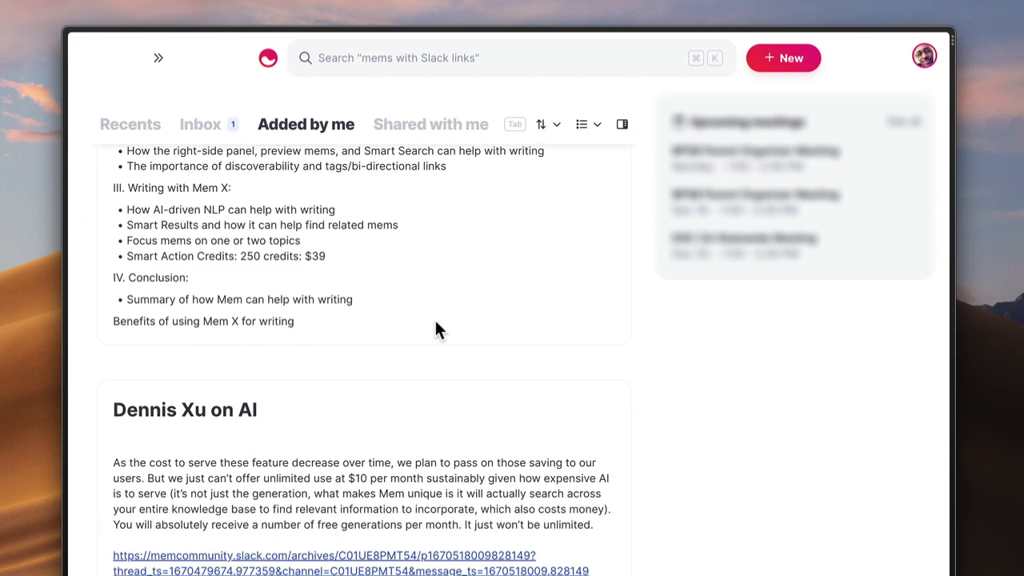
scroll(434, 328, "down", 2)
scroll(435, 326, "up", 10)
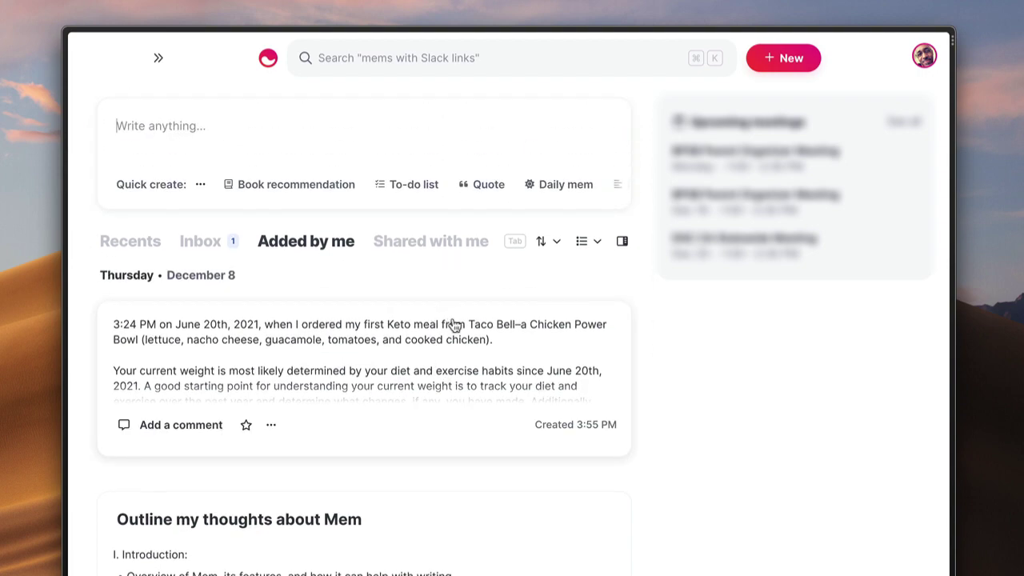
left_click(454, 324)
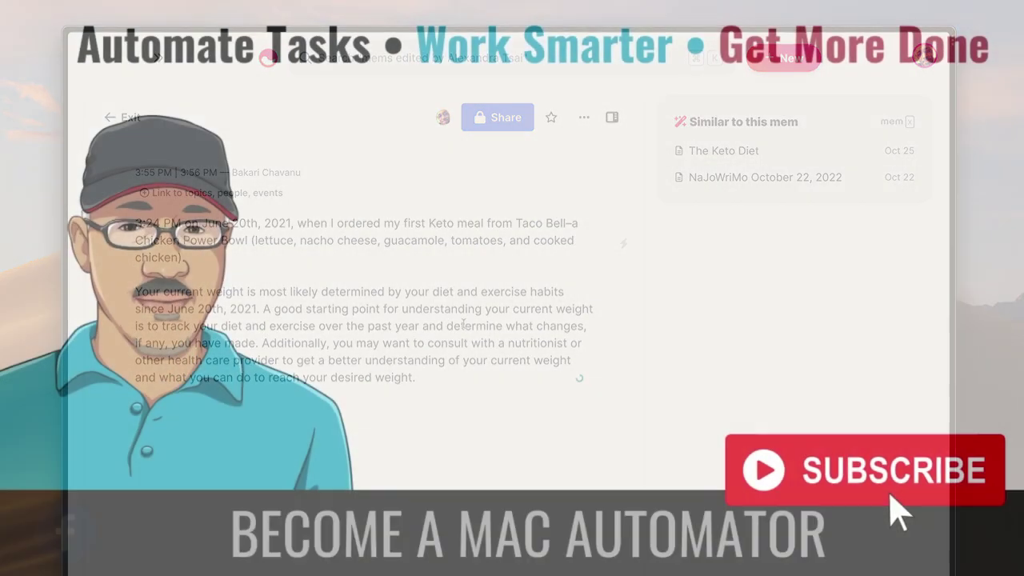